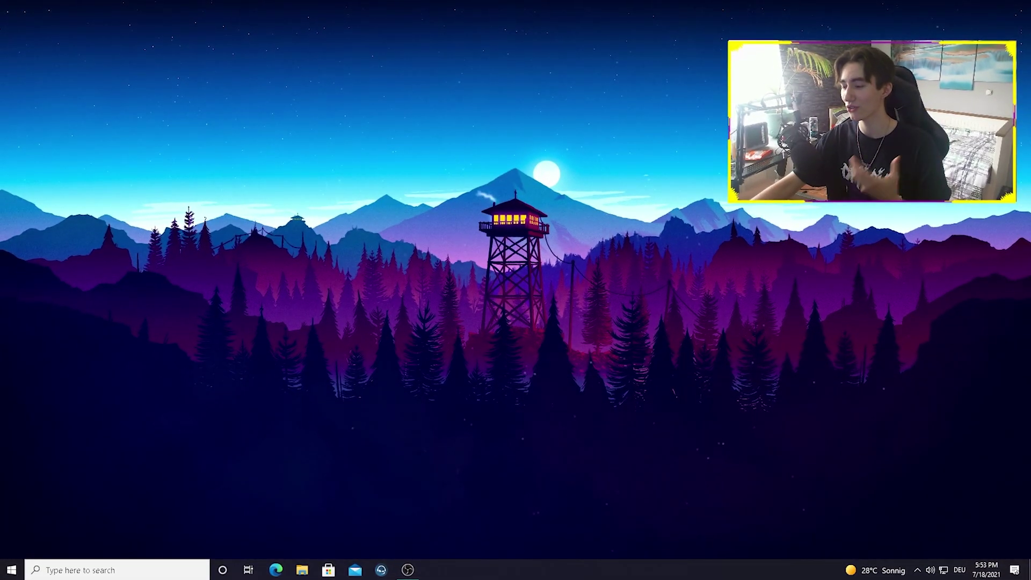
Step: Launch NVIDIA Control Panel from the desktop's right-click menu
right_click(679, 363)
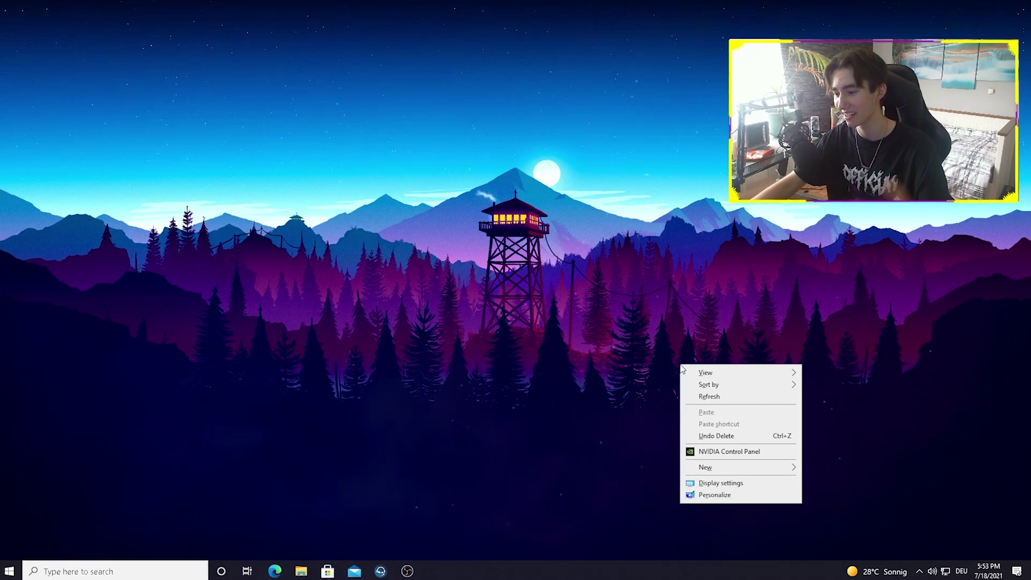
click(707, 454)
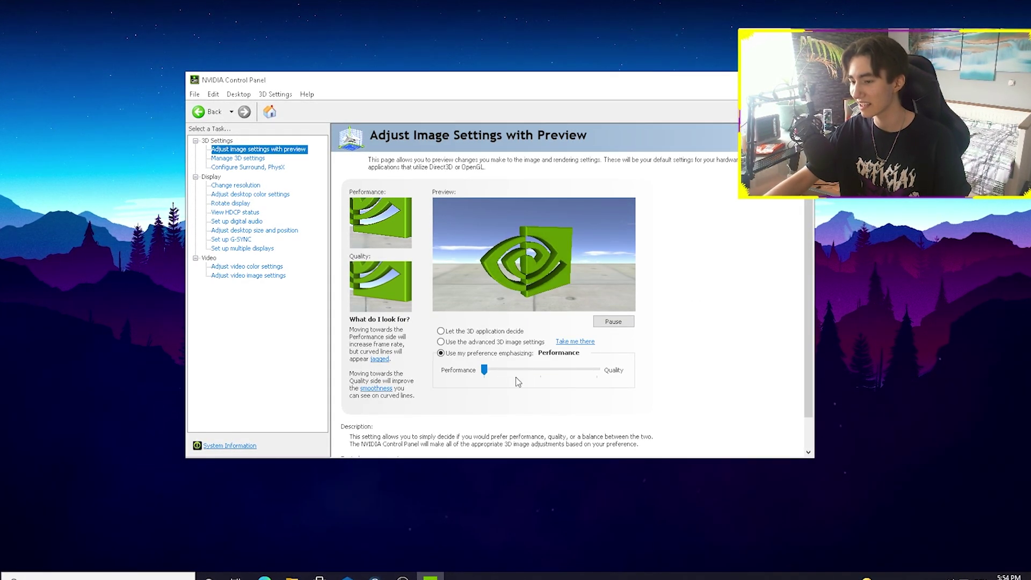
Step: Choose 'Use my preference emphasizing', move the slider fully to Performance, and apply
click(467, 345)
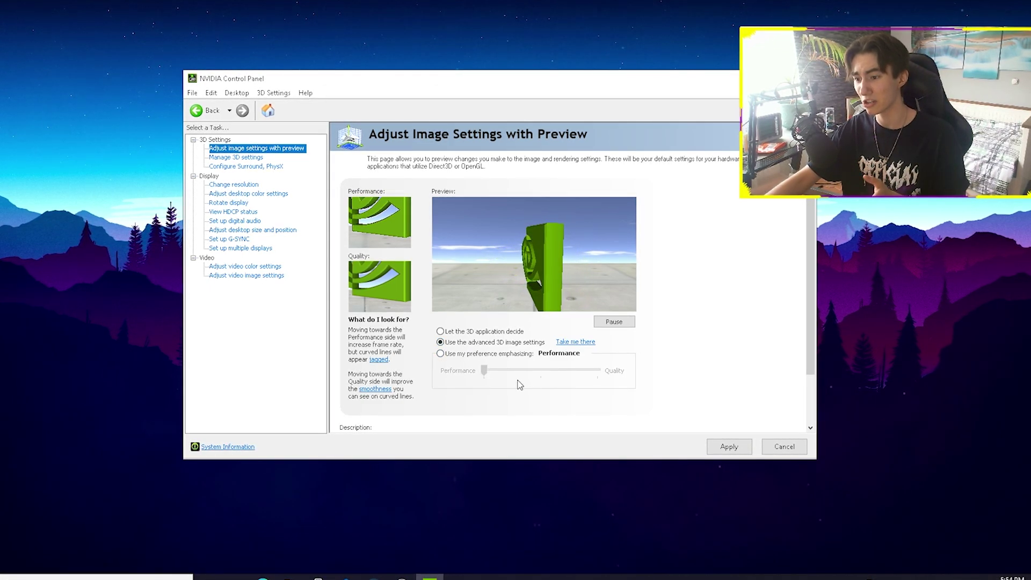
click(466, 331)
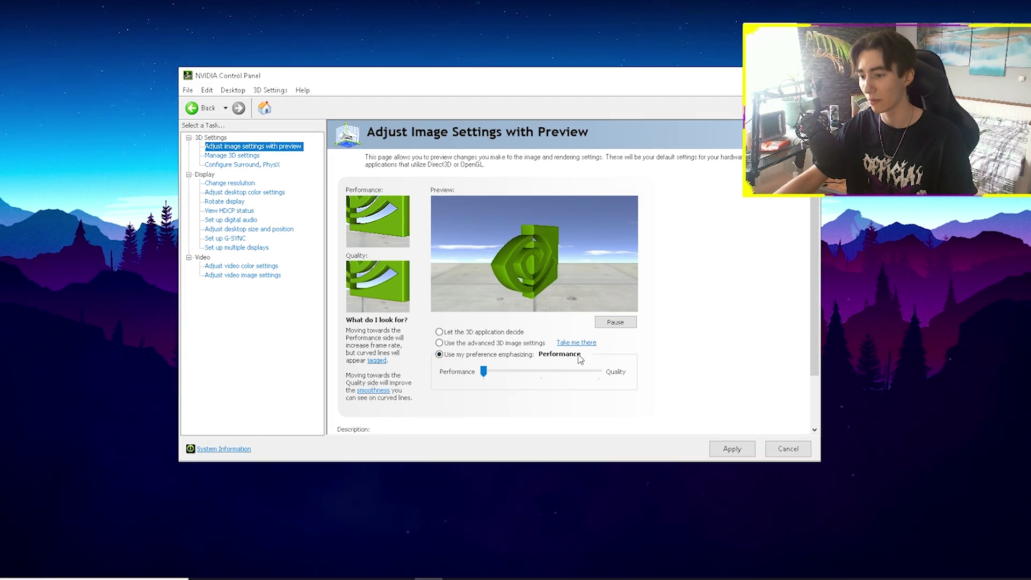
drag(484, 373, 539, 374)
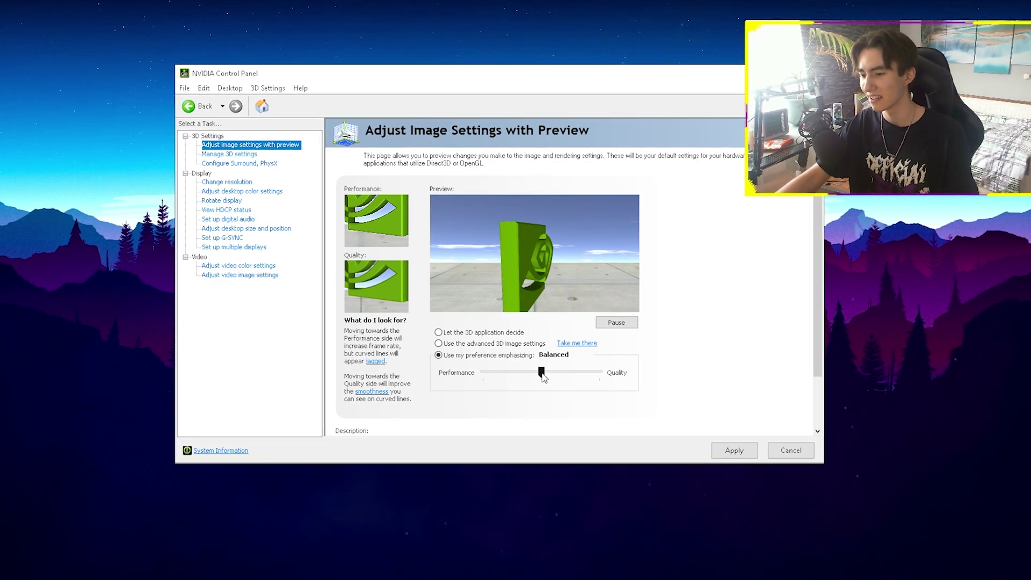
drag(542, 372, 600, 373)
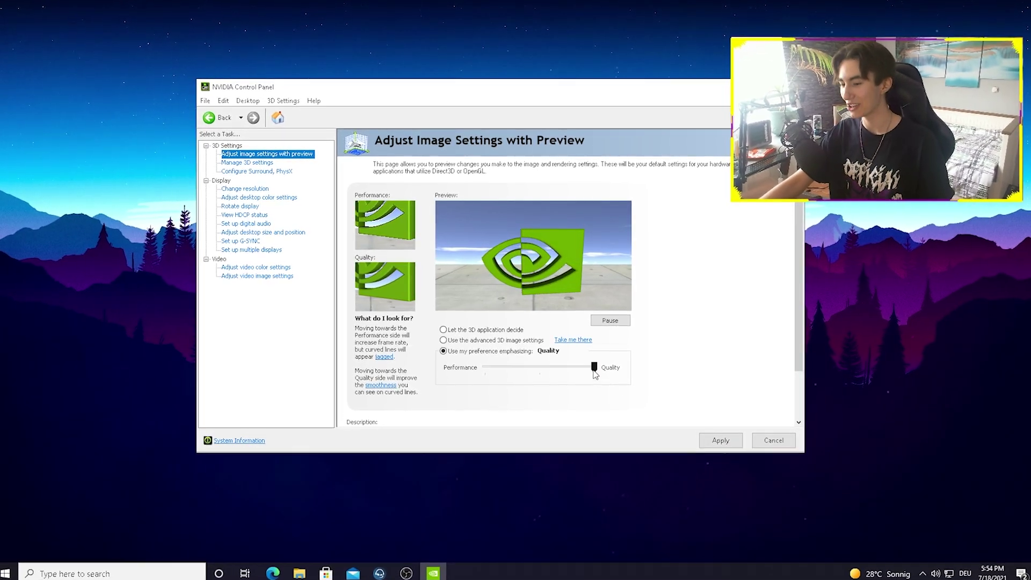
drag(592, 370, 484, 369)
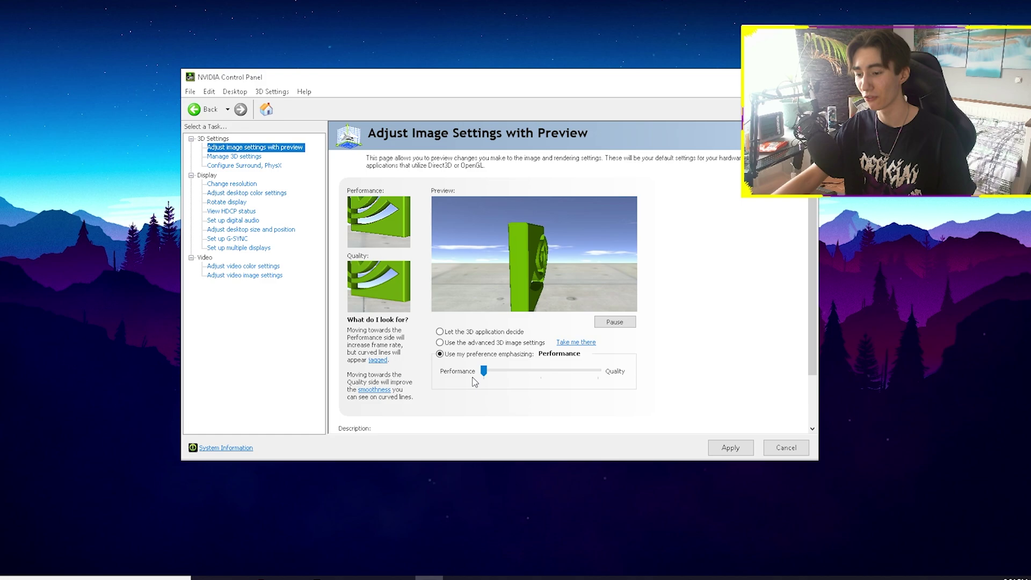
click(724, 453)
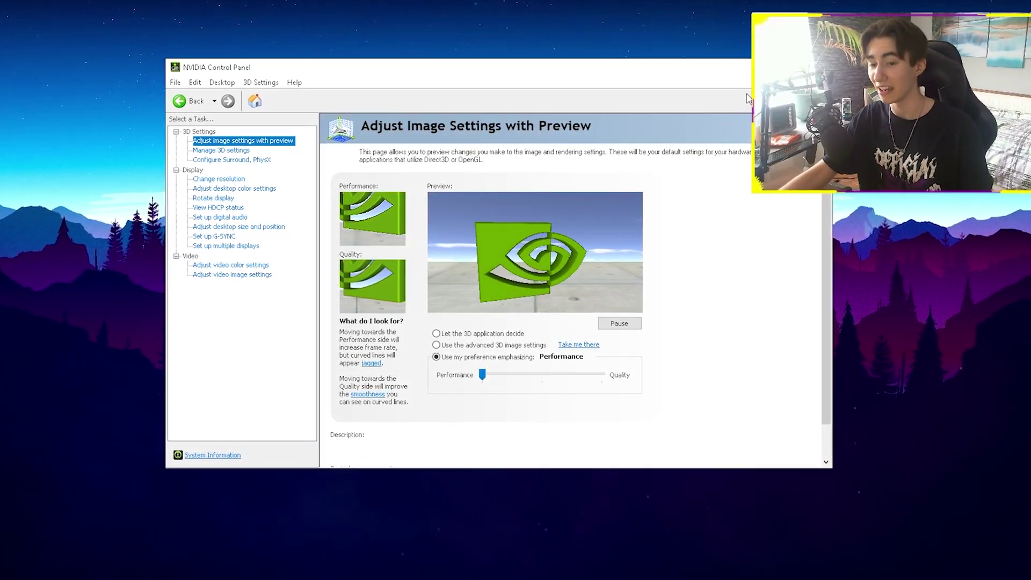
Step: Go to Change resolution and leave the refresh rate at 240Hz
click(214, 178)
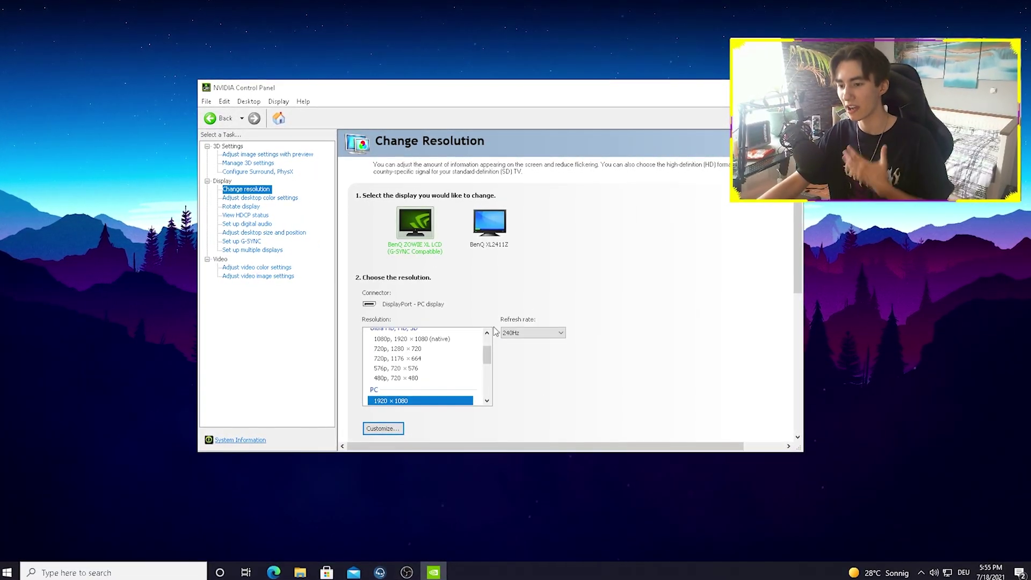
click(524, 333)
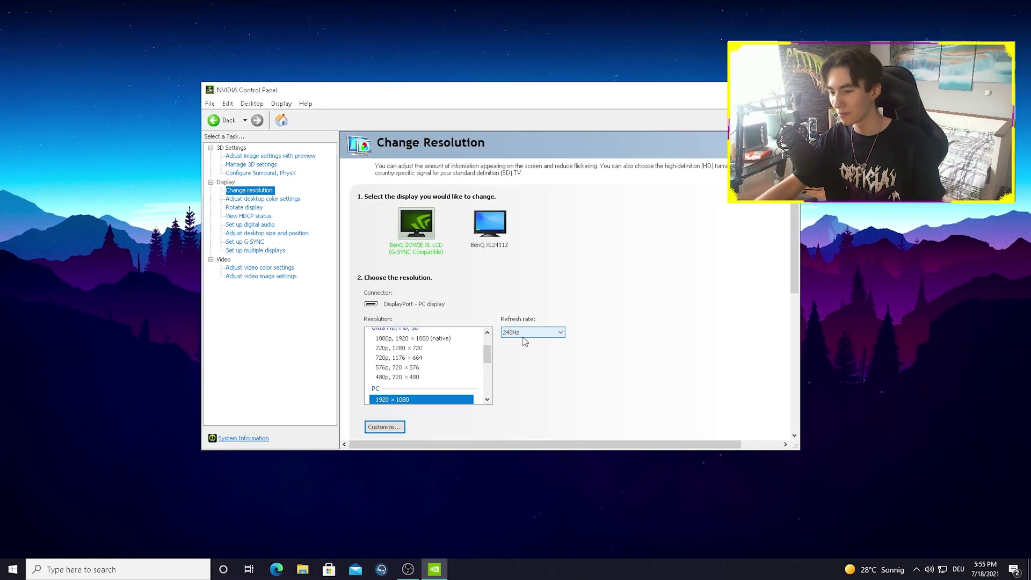
click(545, 365)
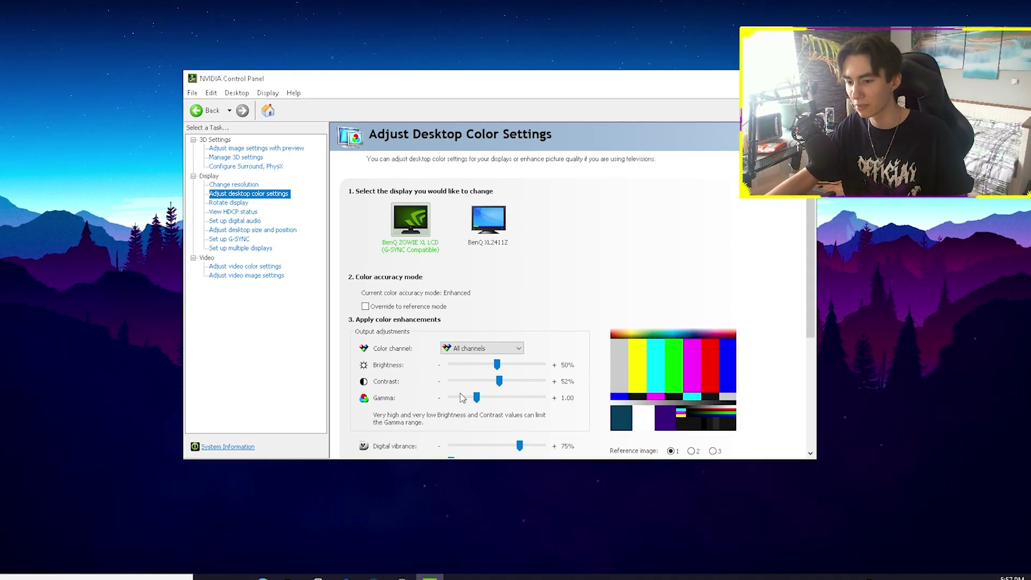
Step: Scroll the desktop colour settings to review brightness 50%, contrast 52%, gamma 1.00, vibrance 75%
scroll(564, 417, down, 3)
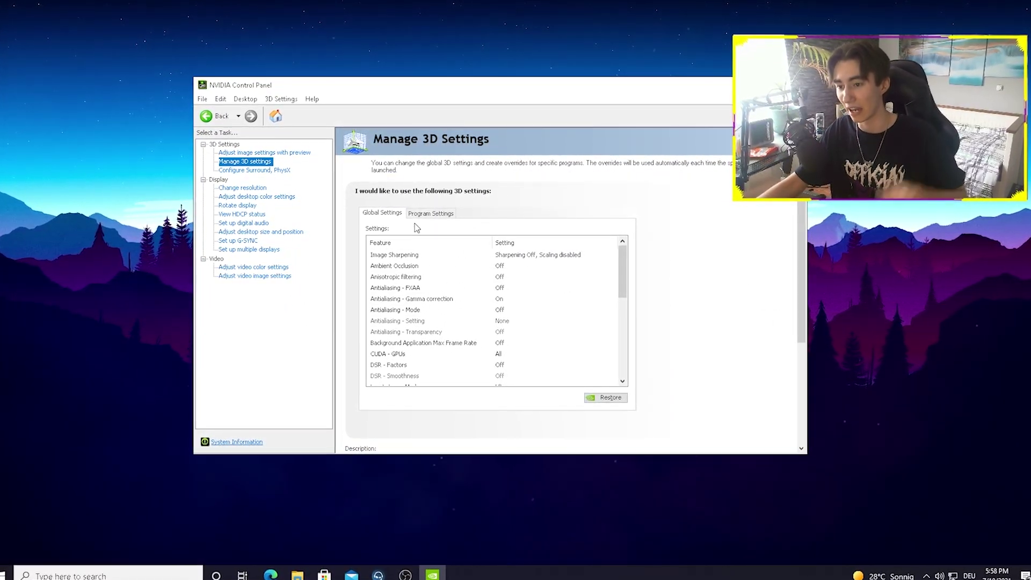
click(430, 214)
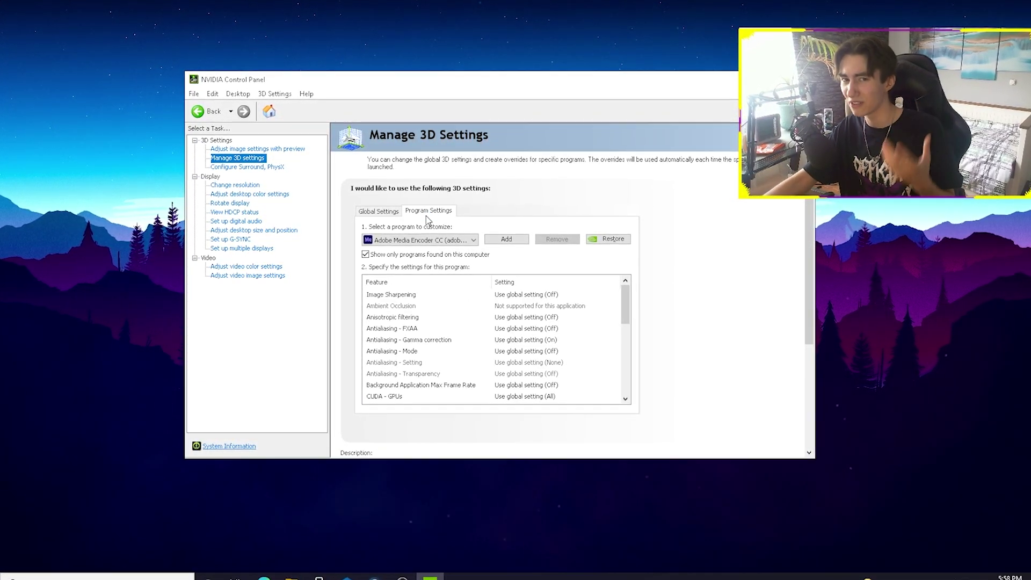
click(379, 212)
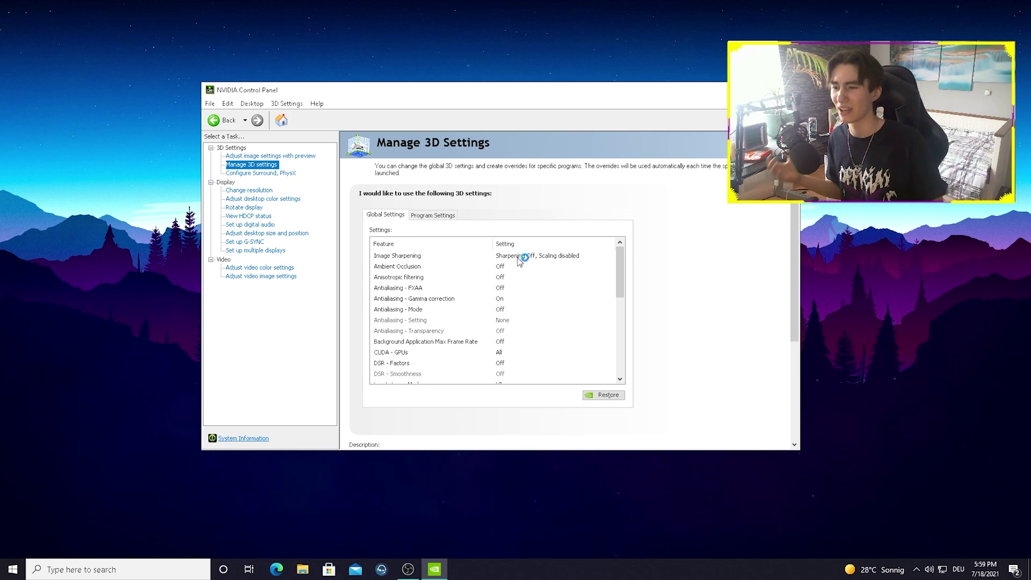
Step: Check Image Sharpening, then keep Low Latency Mode at Ultra in the global settings
click(518, 257)
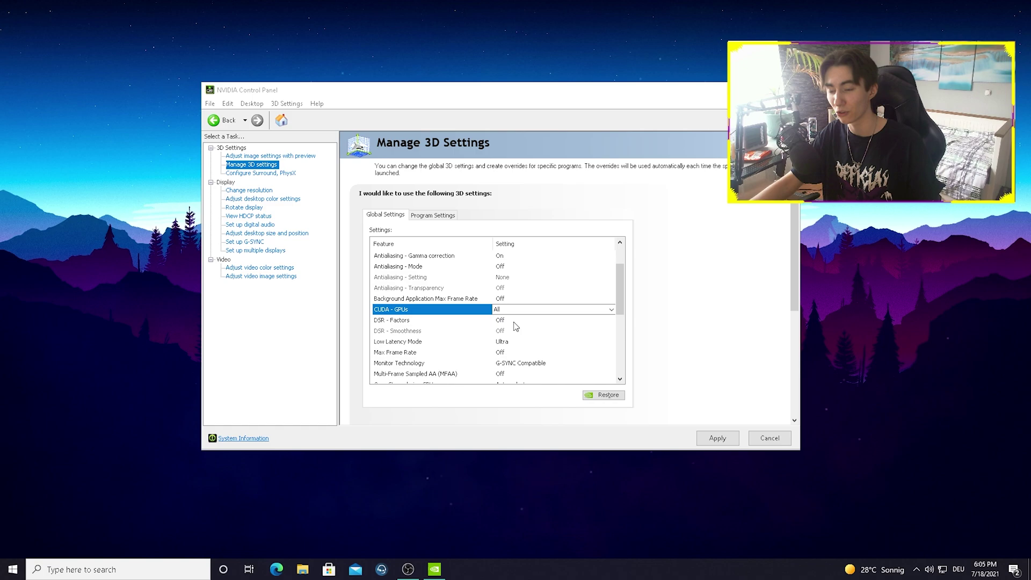
scroll(515, 326, down, 2)
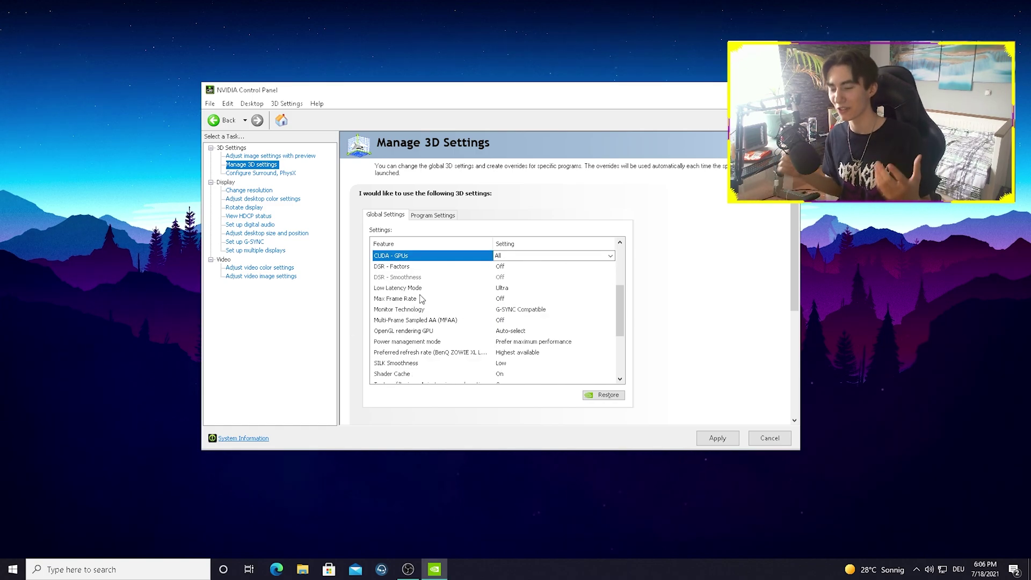
click(510, 291)
click(524, 292)
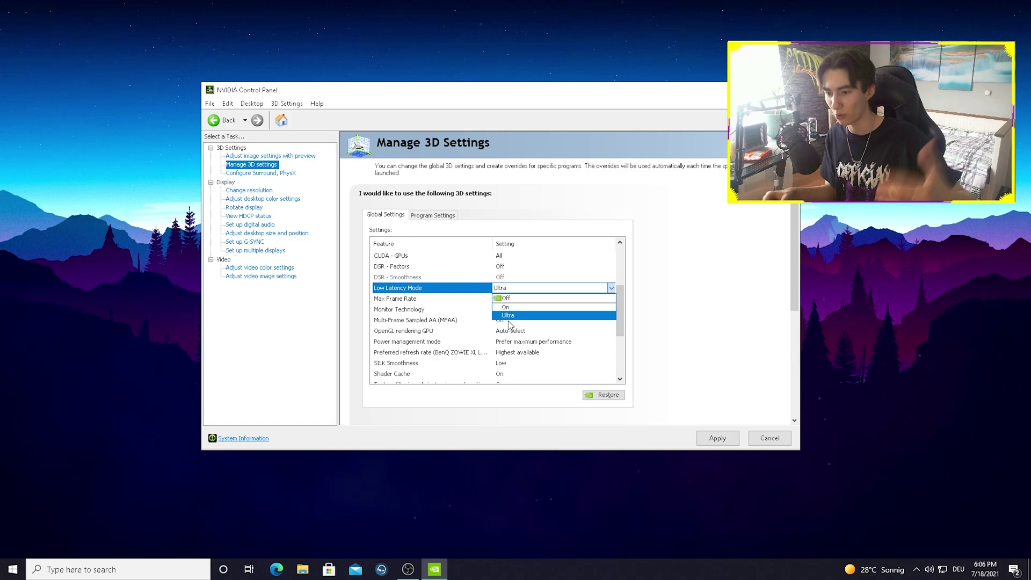
click(403, 299)
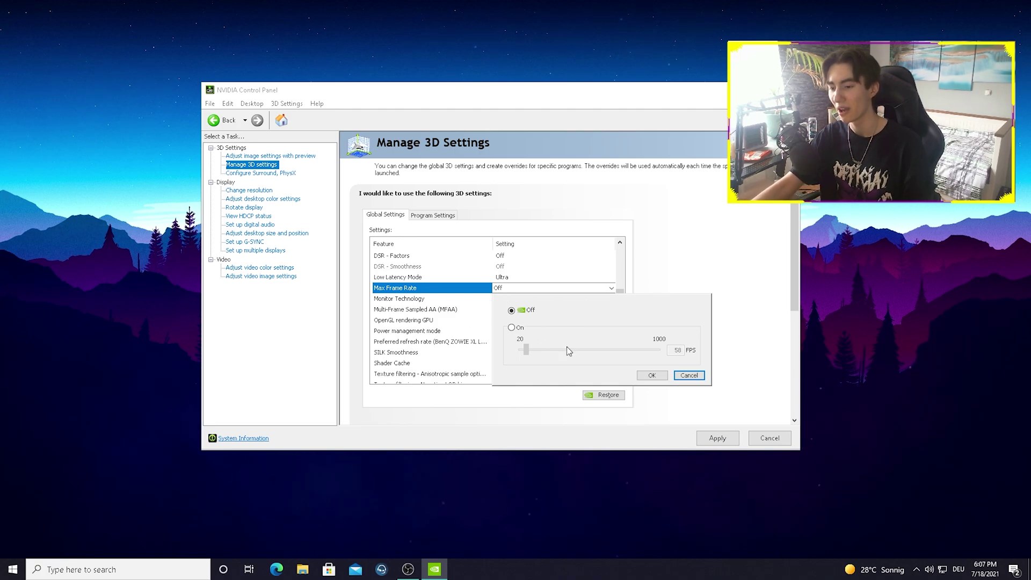
Step: Keep Max Frame Rate Off and confirm the frame-cap popup with OK
click(653, 375)
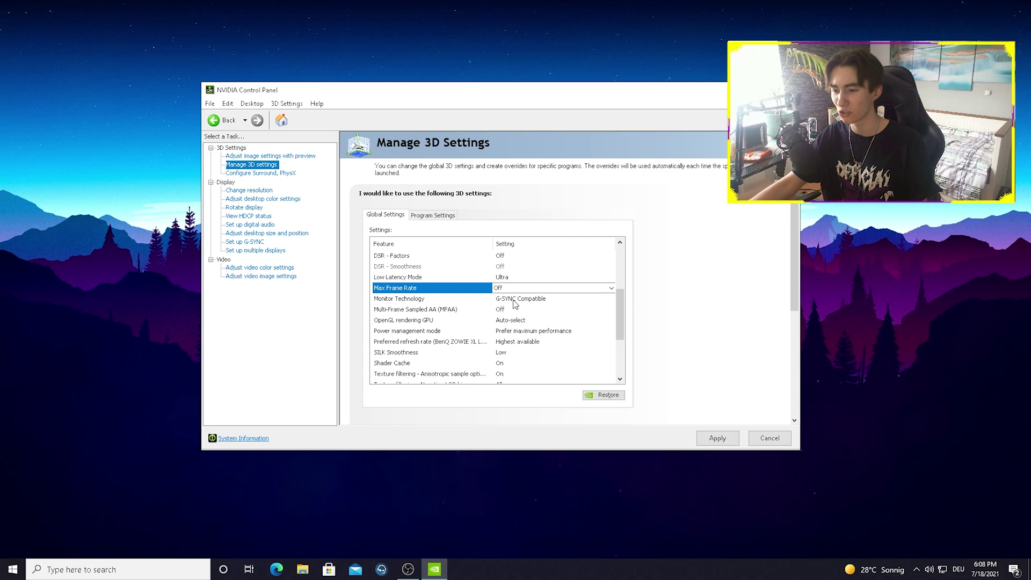
Step: Set Power management mode to Prefer maximum performance and expand the Preferred refresh rate choices
scroll(514, 304, down, 1)
click(467, 278)
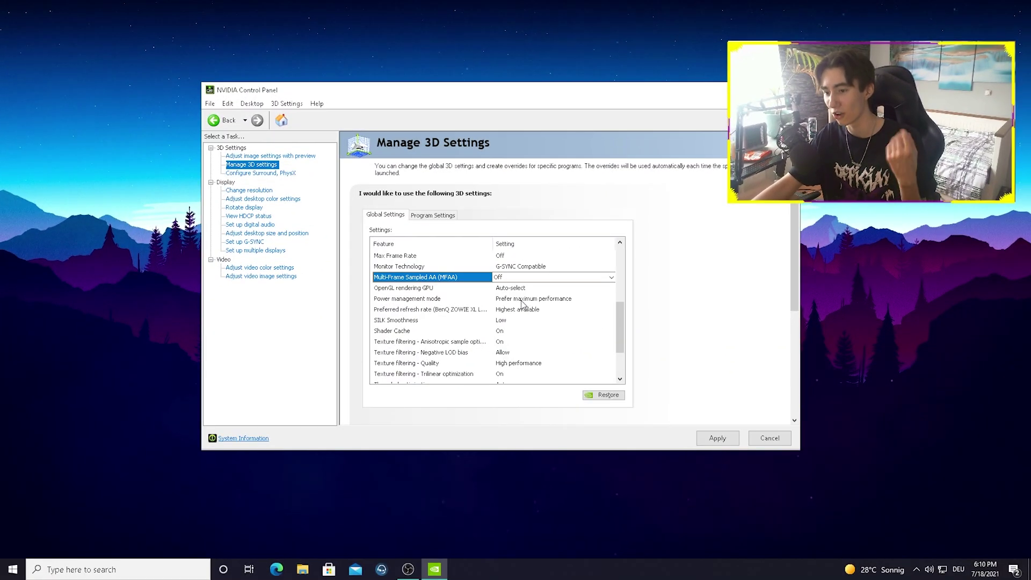
click(517, 299)
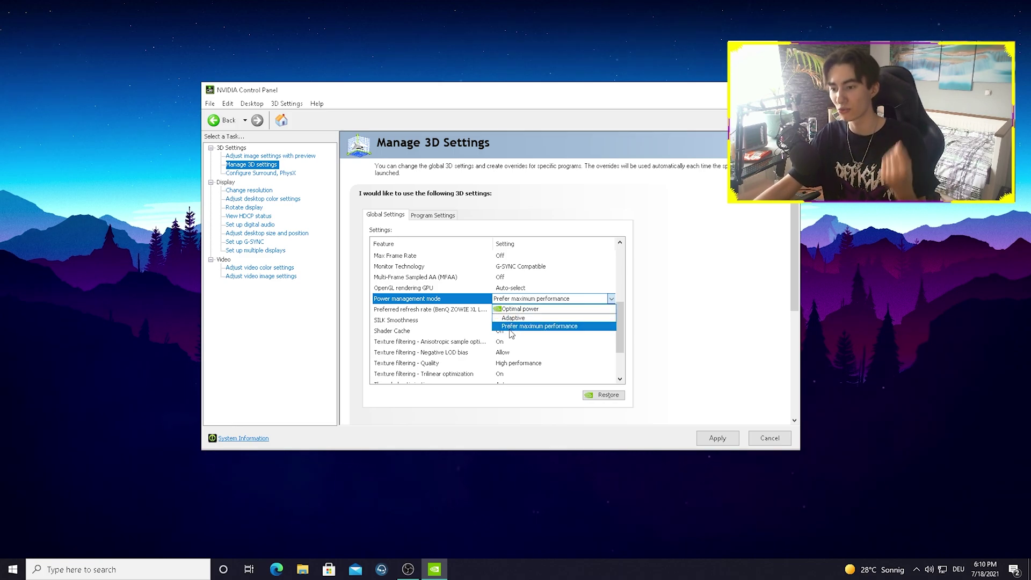
click(511, 327)
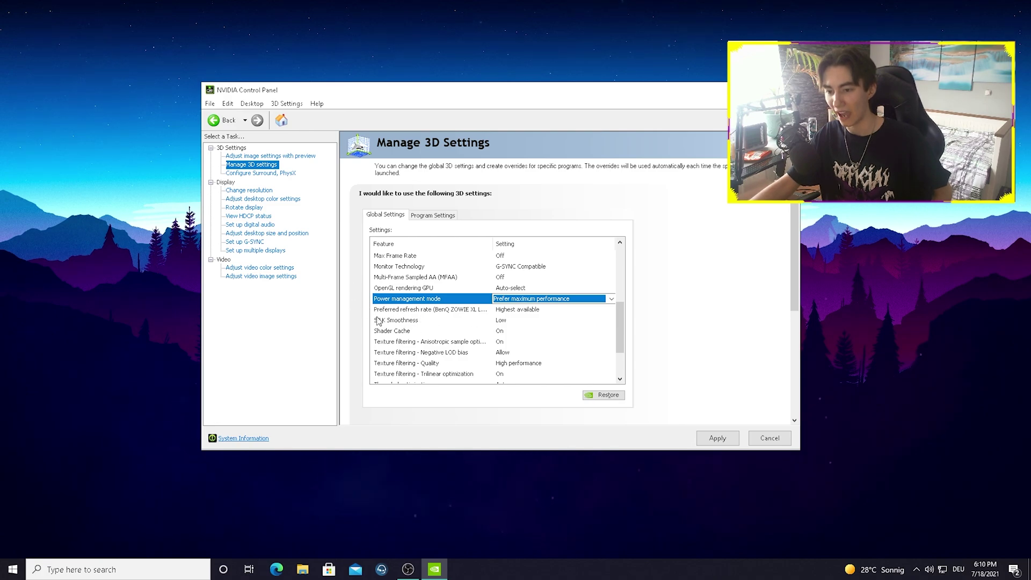
click(531, 312)
click(531, 311)
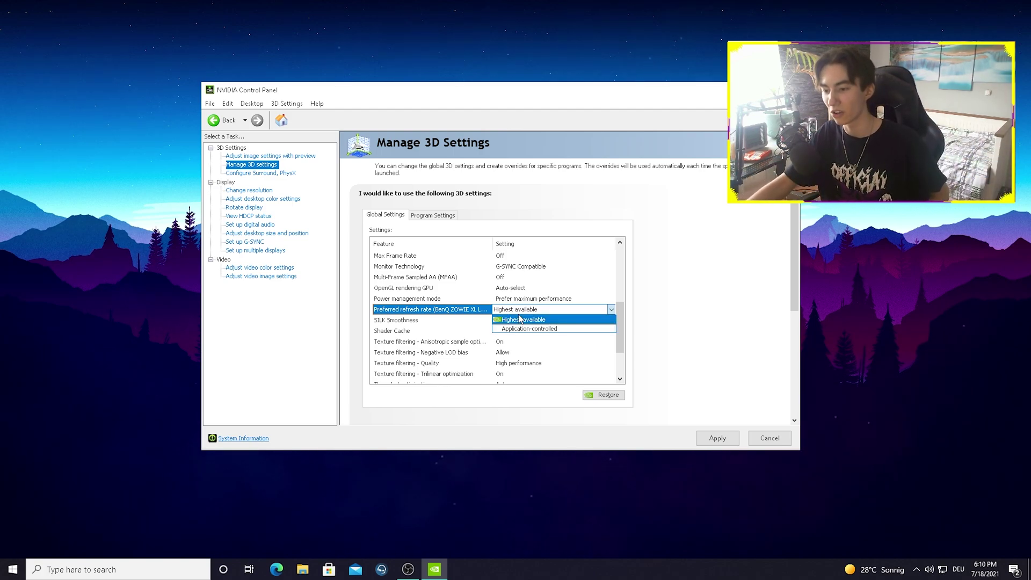
Step: Keep Preferred refresh rate at Highest available
click(519, 319)
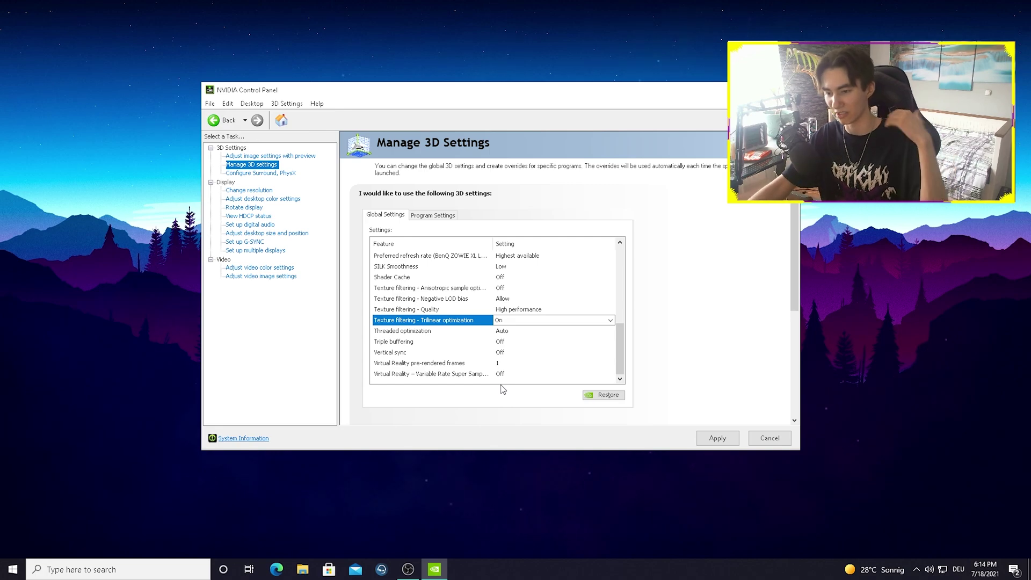
Step: Apply the global 3D settings, review the list, and return to Adjust Image Settings with Preview
click(714, 439)
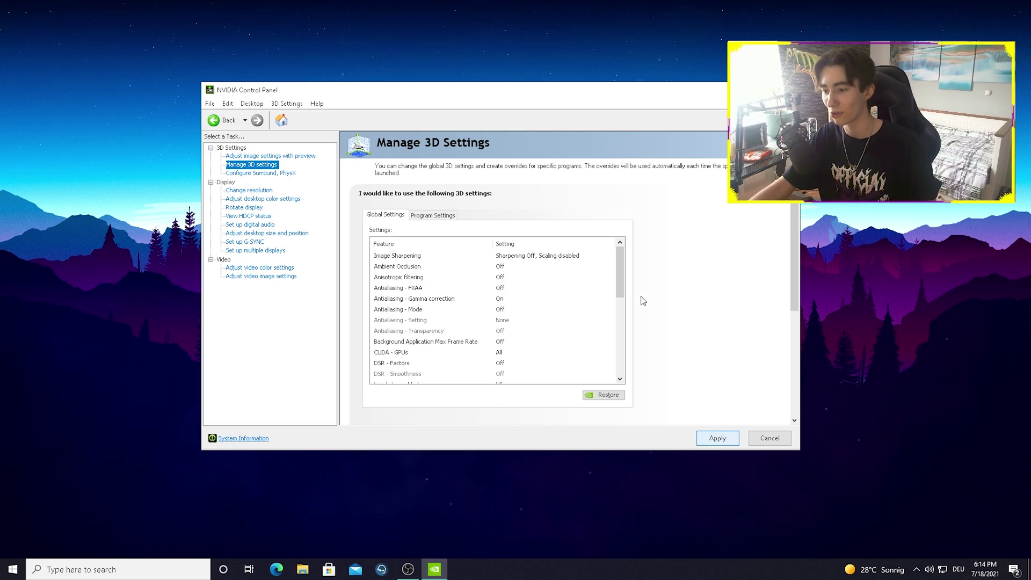
mouse_move(621, 271)
mouse_down()
mouse_move(622, 285)
mouse_move(626, 261)
mouse_move(624, 344)
mouse_move(620, 268)
mouse_up()
scroll(623, 344, down, 2)
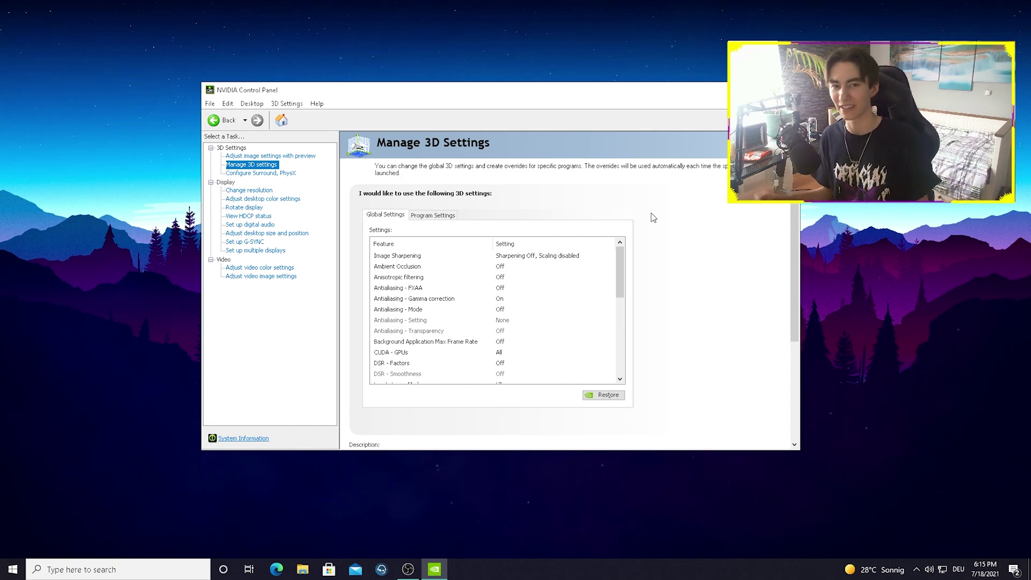
key(Up)
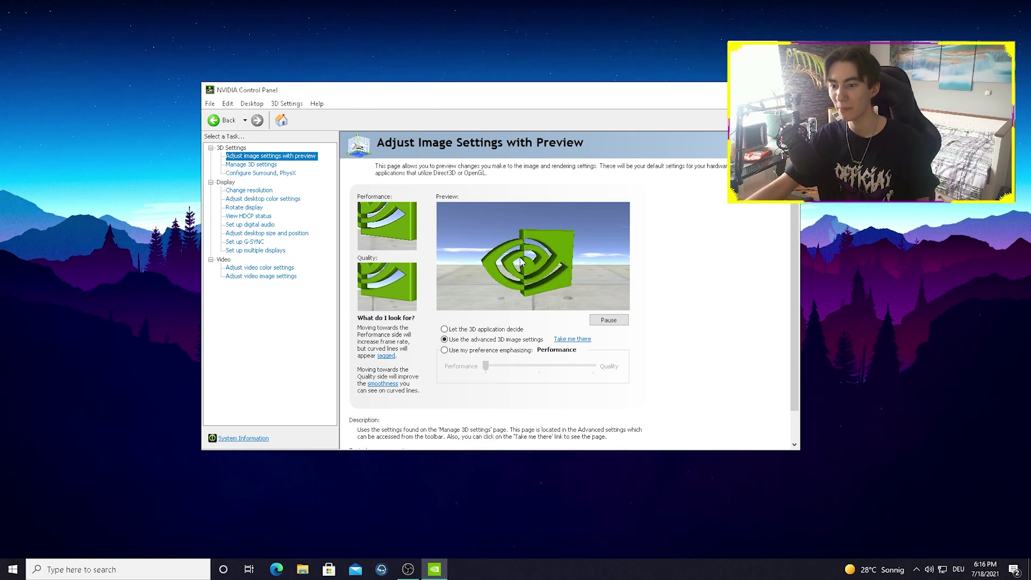
Step: Apply the Performance-emphasis image preference and confirm with Ja to keep it
click(446, 351)
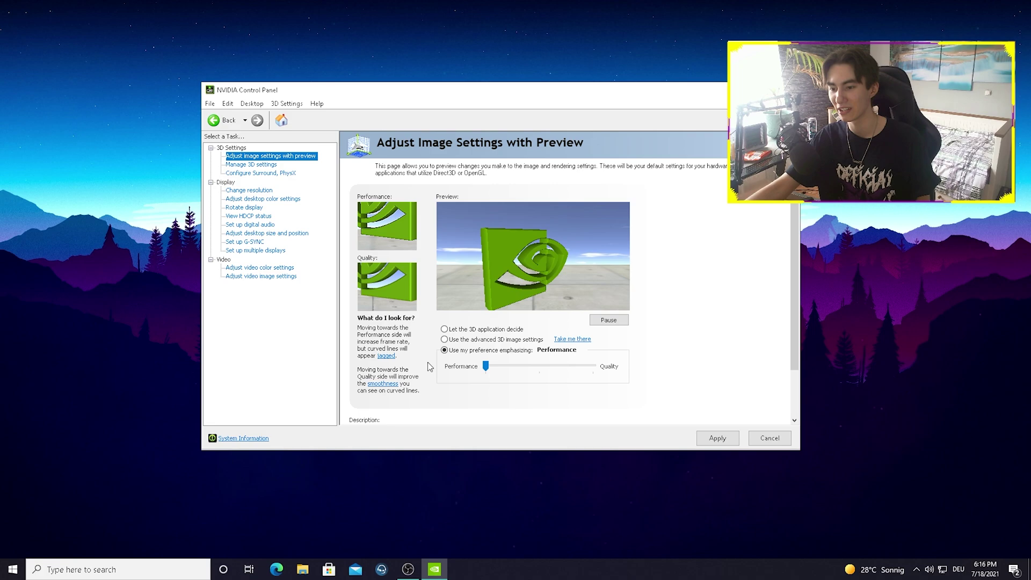
click(717, 438)
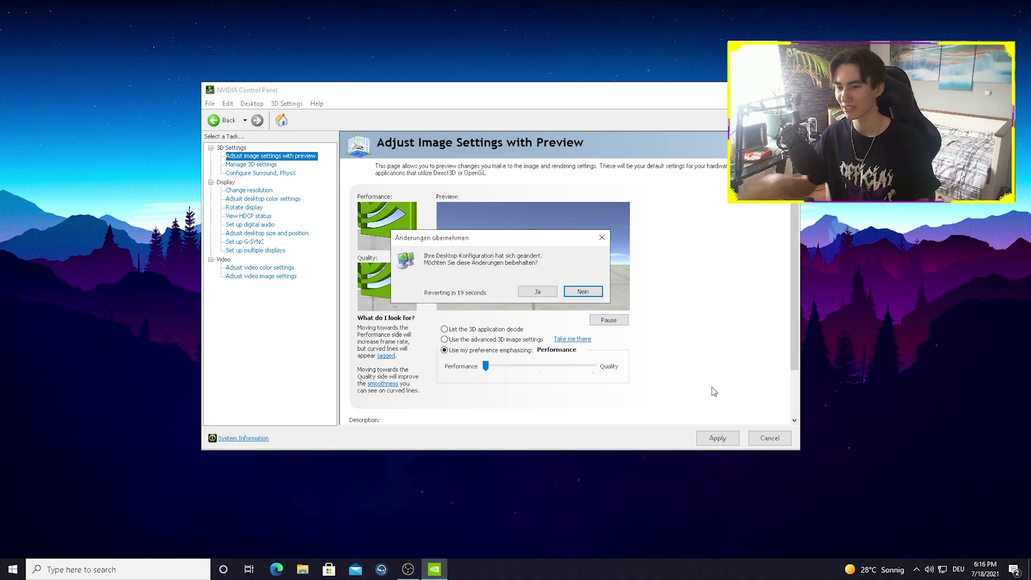
click(554, 294)
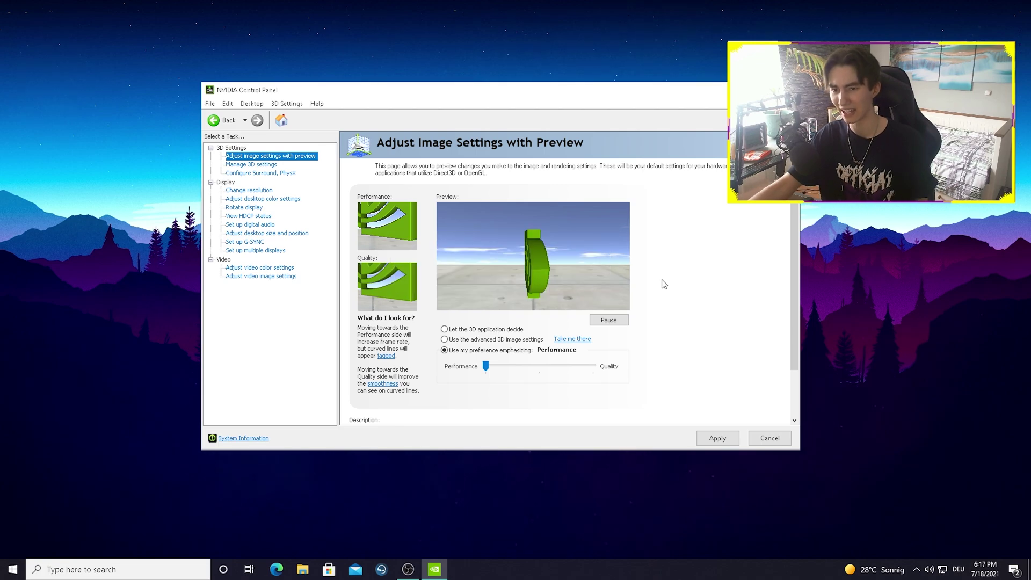